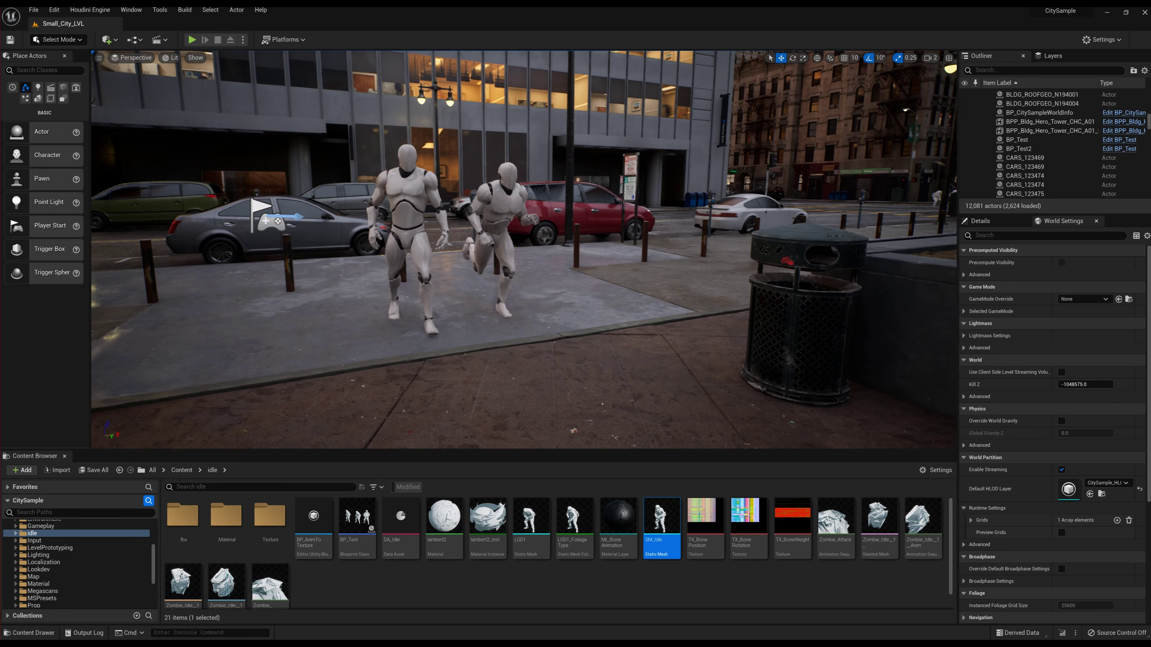
Place the SM_Idle soldier mesh on the sidewalk, frame it with F, and orbit around it.
scroll(580, 401, up, 3)
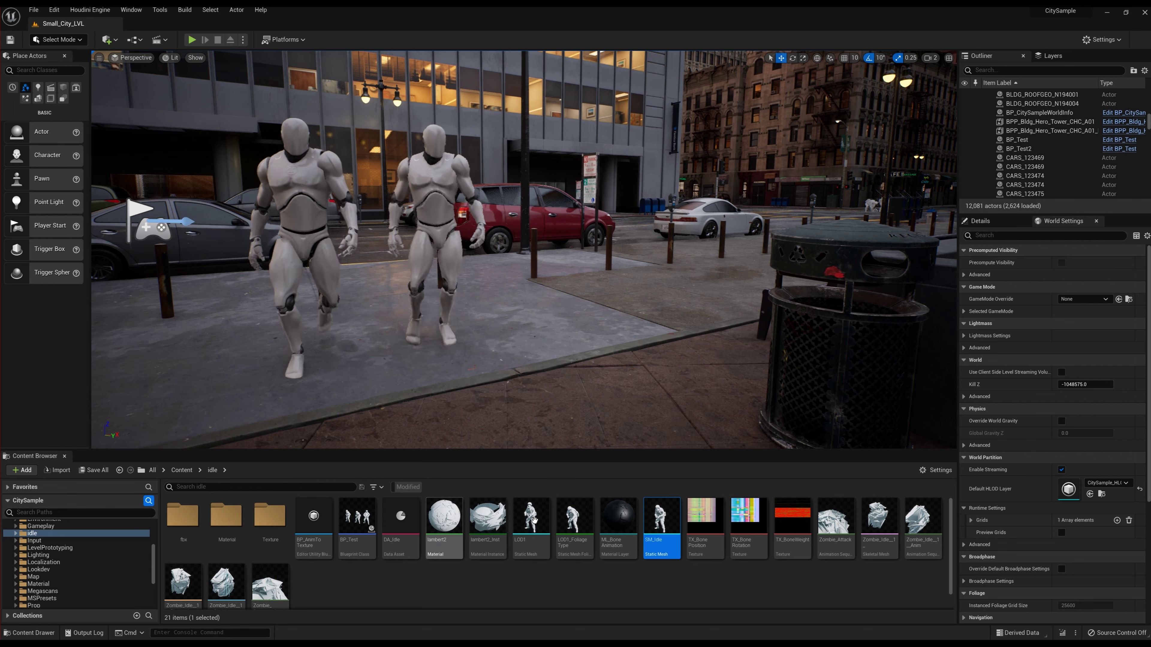
drag(656, 522, 628, 353)
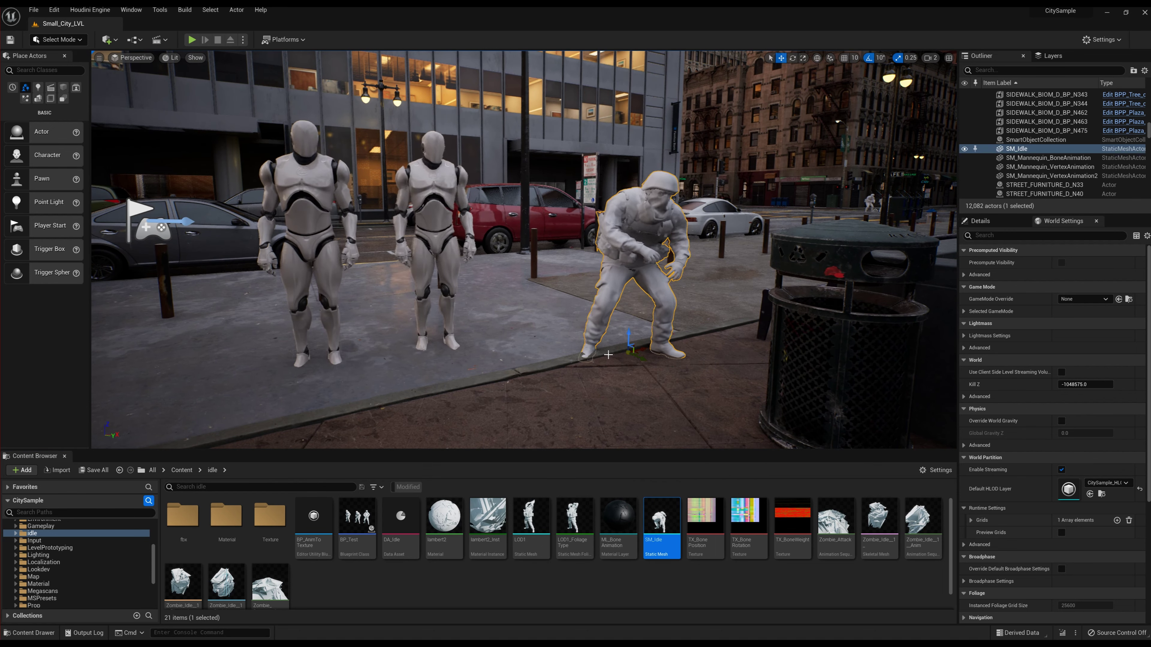
key(f)
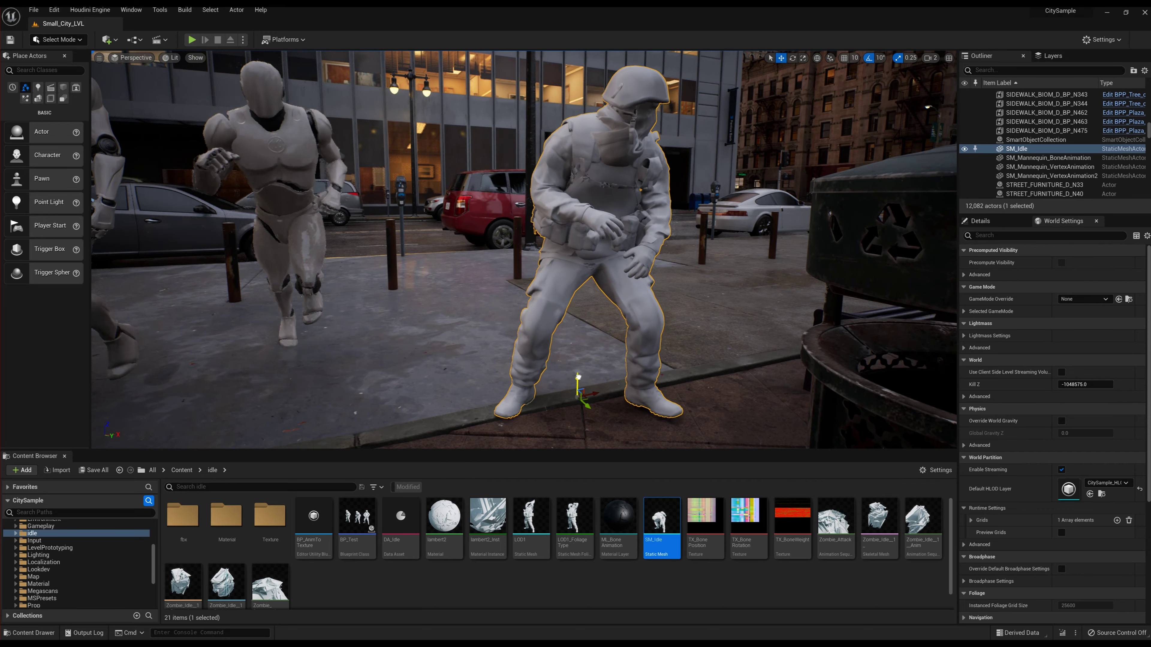
mouse_move(575, 374)
alt+mouse_down()
mouse_move(165, 96)
mouse_move(145, 272)
mouse_move(675, 301)
alt+mouse_up()
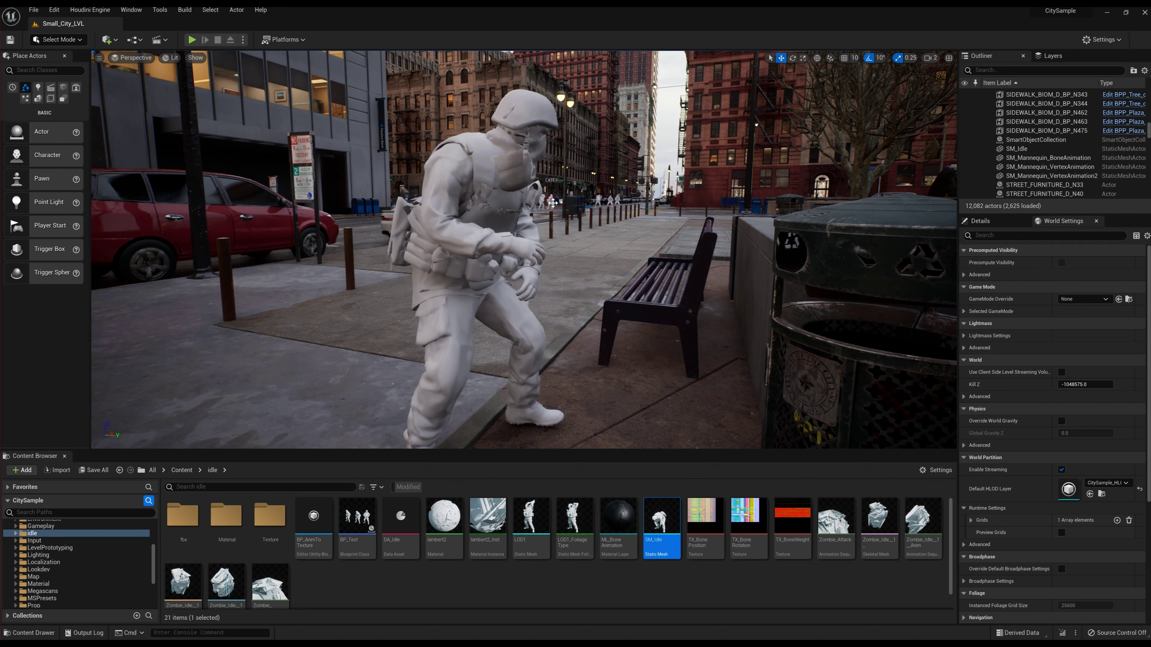
Select a soldier standing in the street, frame it up close, and orbit around it.
click(553, 204)
key(f)
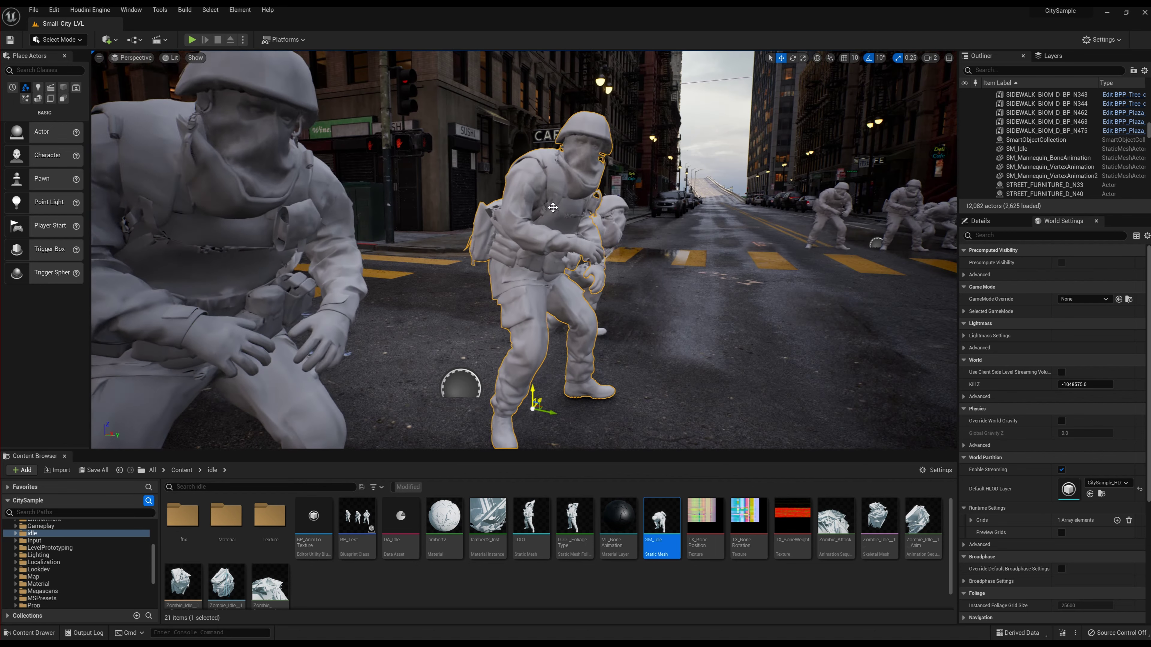
mouse_move(457, 385)
alt+mouse_down()
mouse_move(593, 345)
mouse_move(553, 335)
alt+mouse_up()
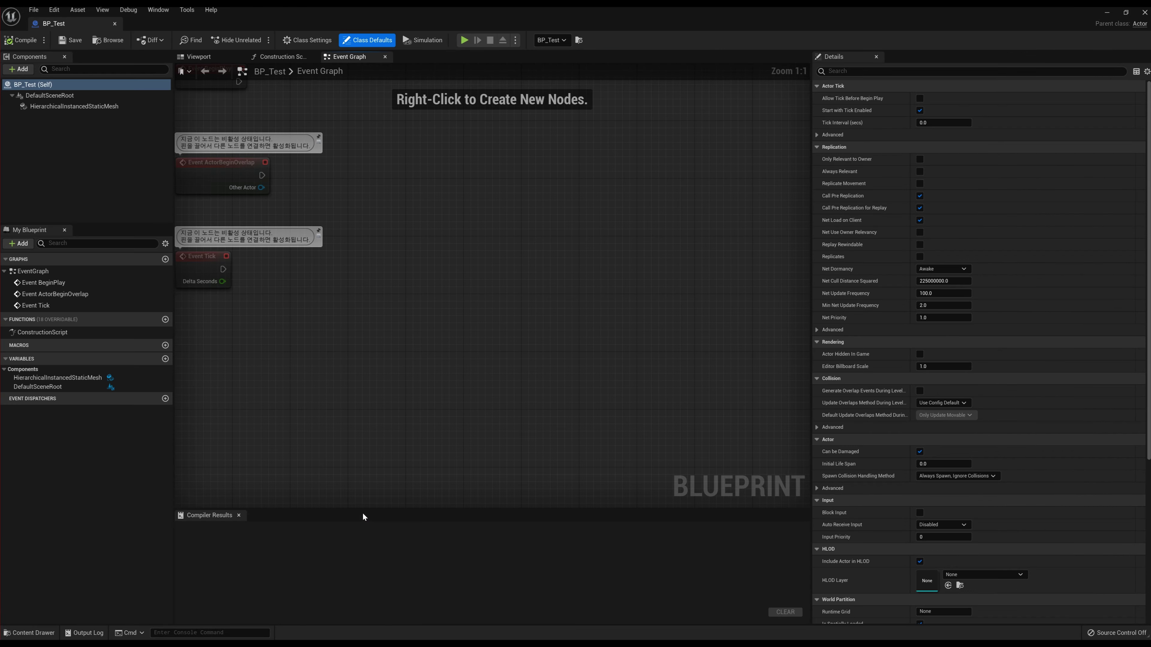
click(200, 59)
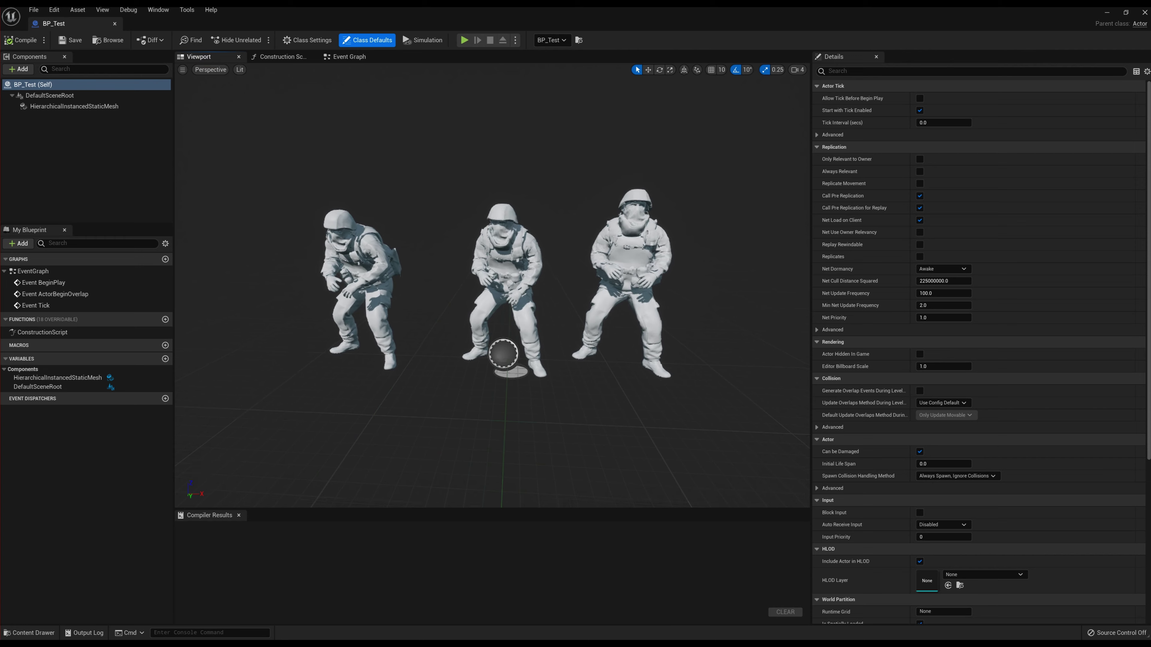
scroll(499, 267, up, 3)
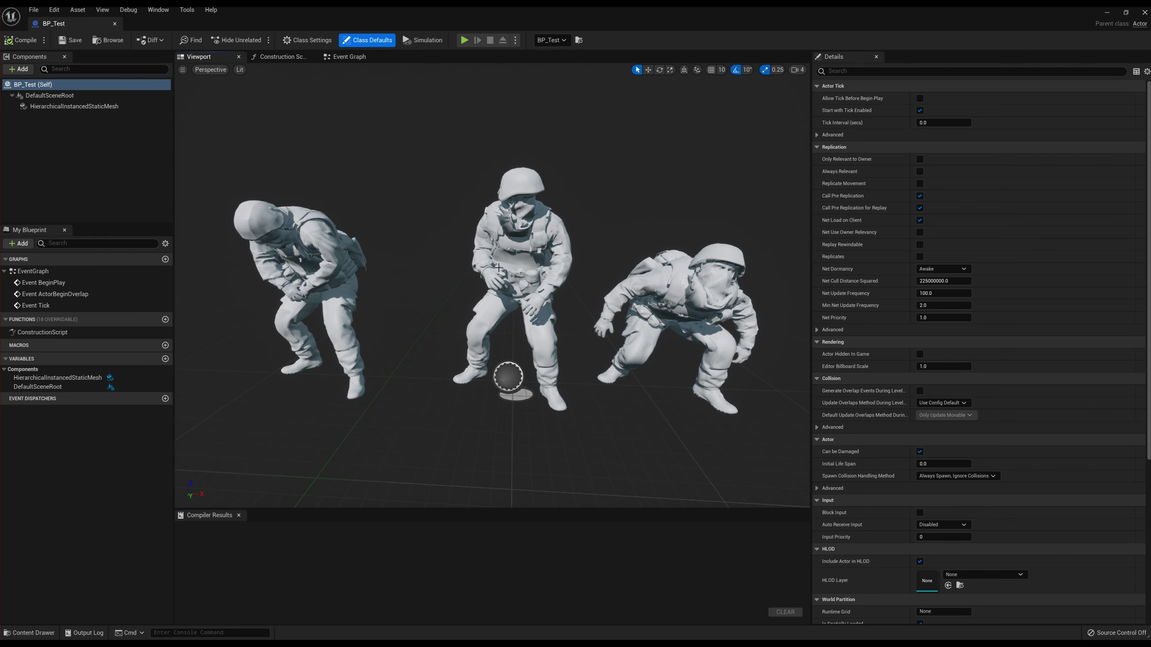
click(523, 279)
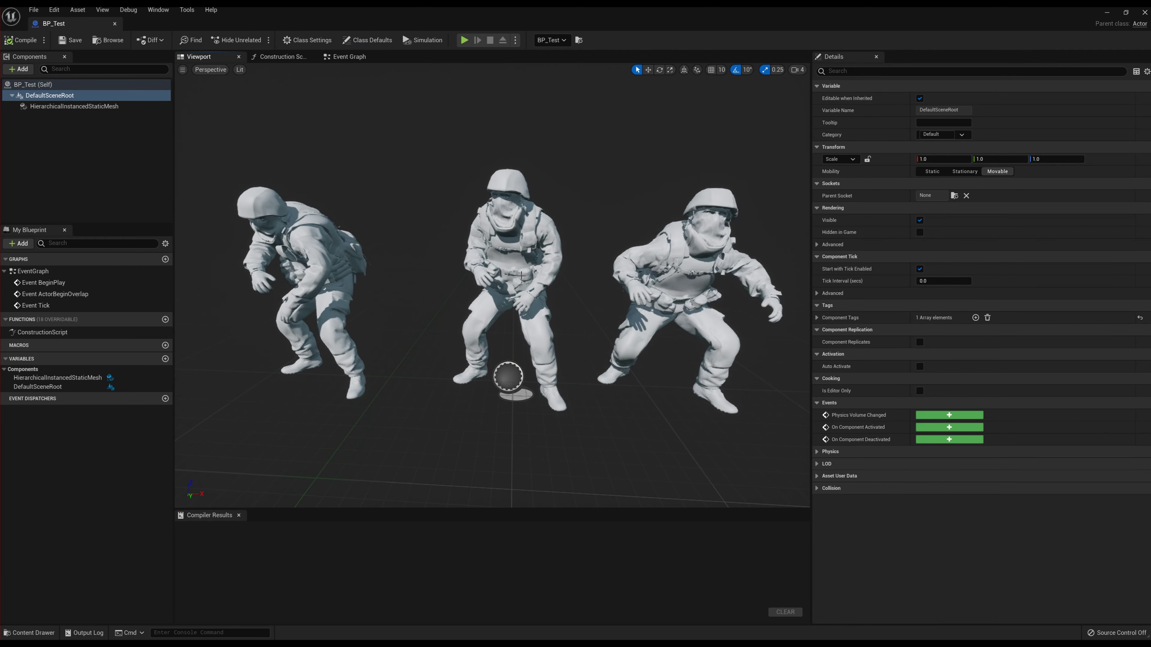
click(523, 280)
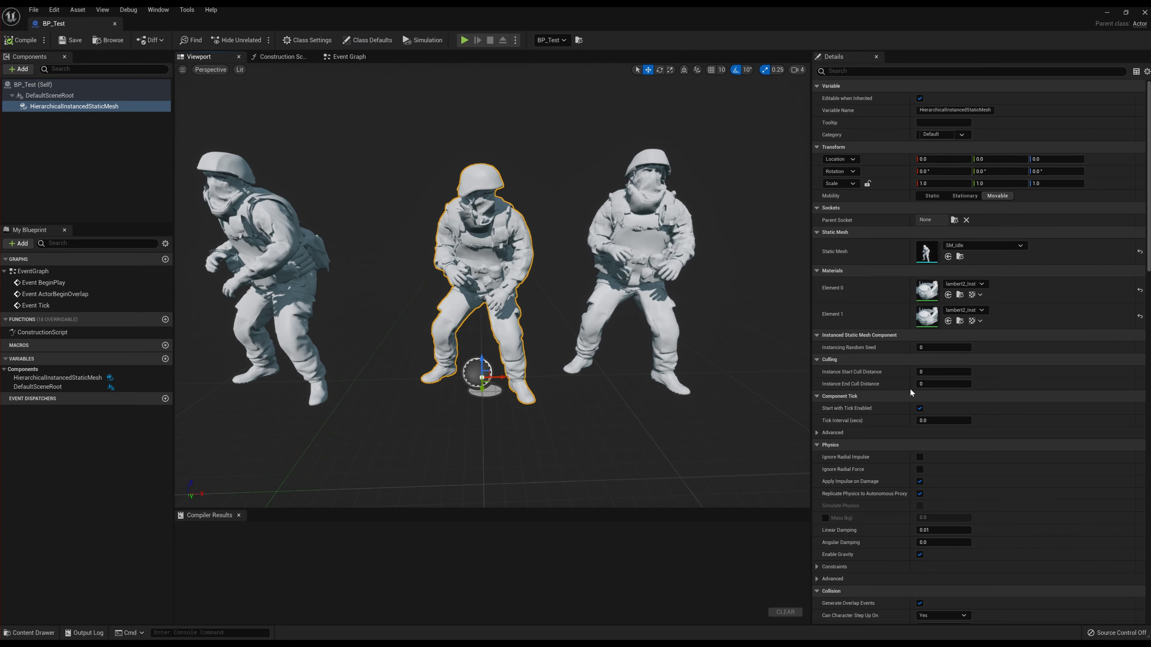
scroll(877, 375, down, 2)
scroll(875, 372, down, 3)
scroll(867, 371, down, 2)
scroll(864, 371, down, 3)
click(817, 374)
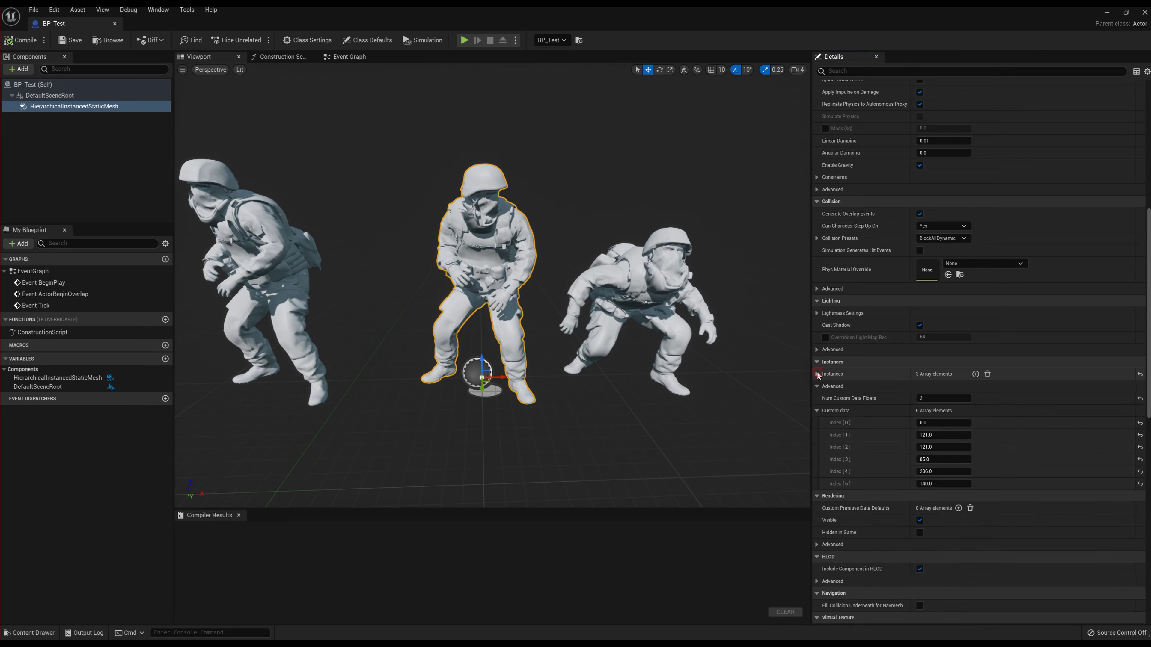
click(818, 374)
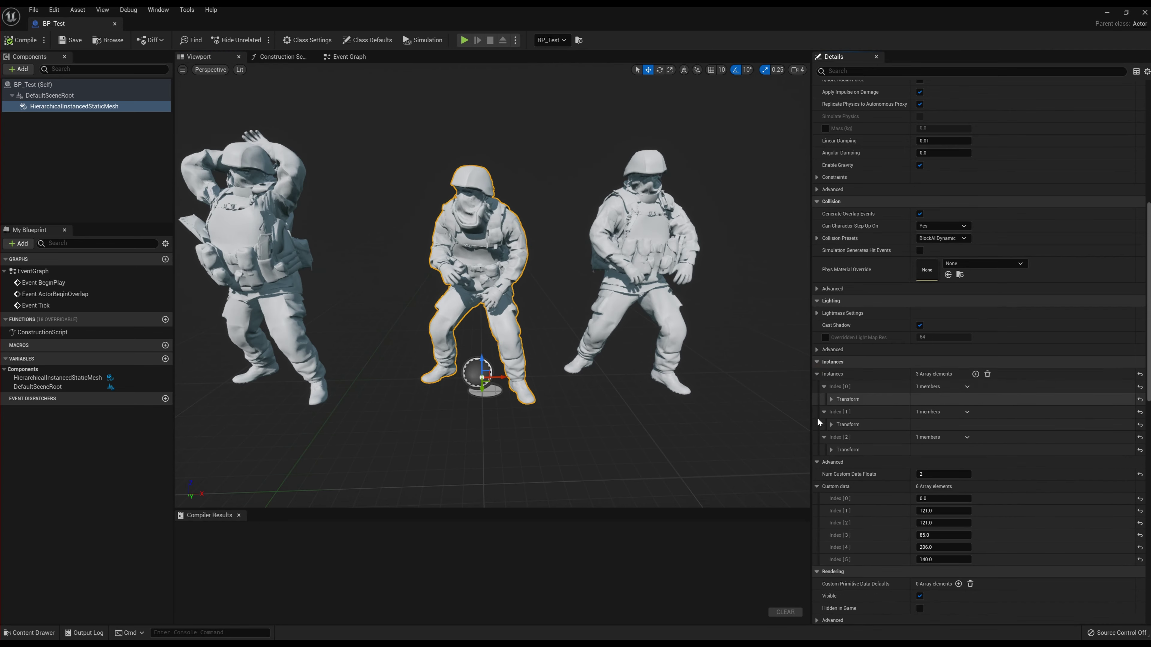
mouse_move(544, 363)
mouse_down()
mouse_move(498, 272)
mouse_move(498, 227)
mouse_up()
drag(334, 203, 333, 236)
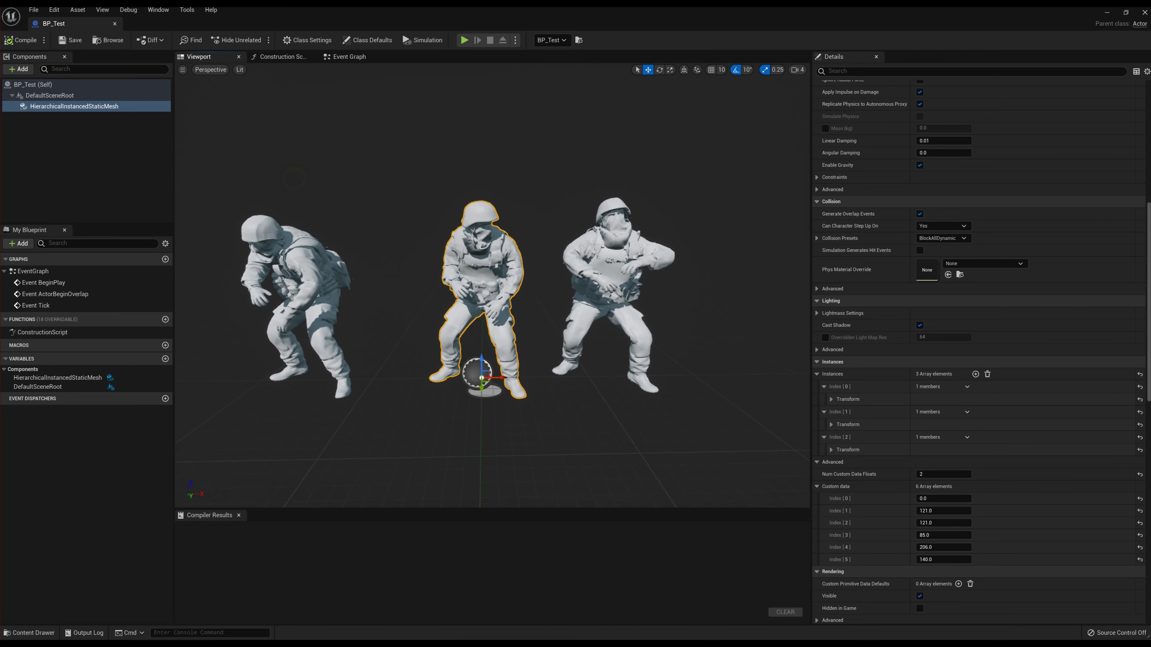
scroll(257, 146, up, 3)
click(115, 24)
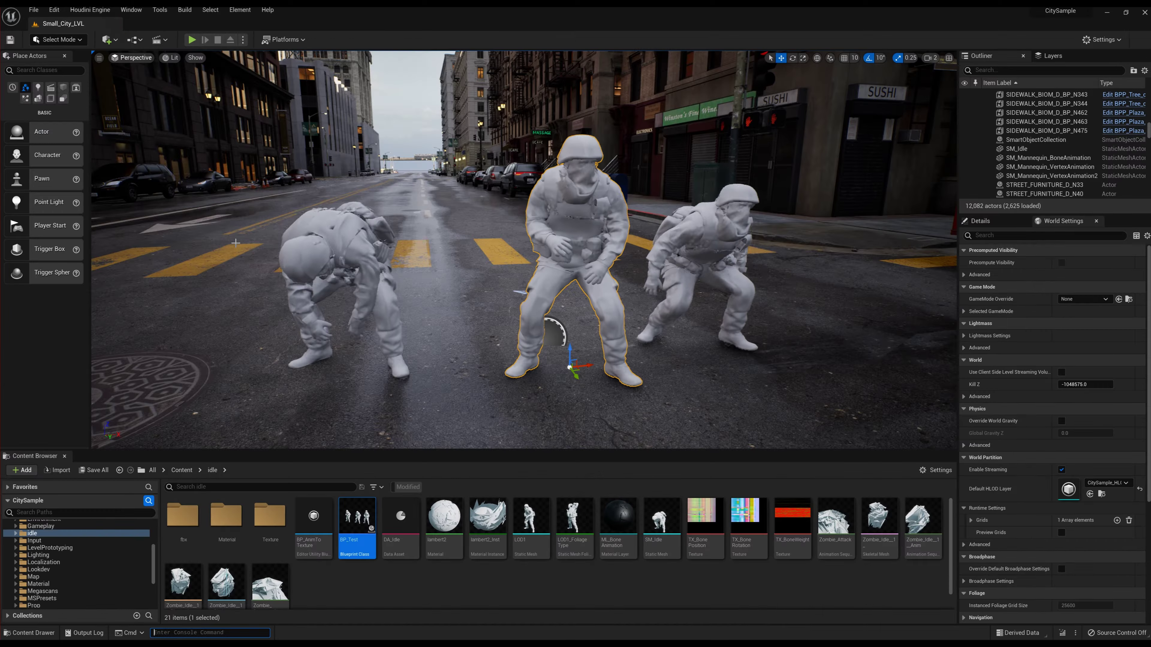
Duplicate a single soldier to the right, then delete the copy.
scroll(495, 346, up, 3)
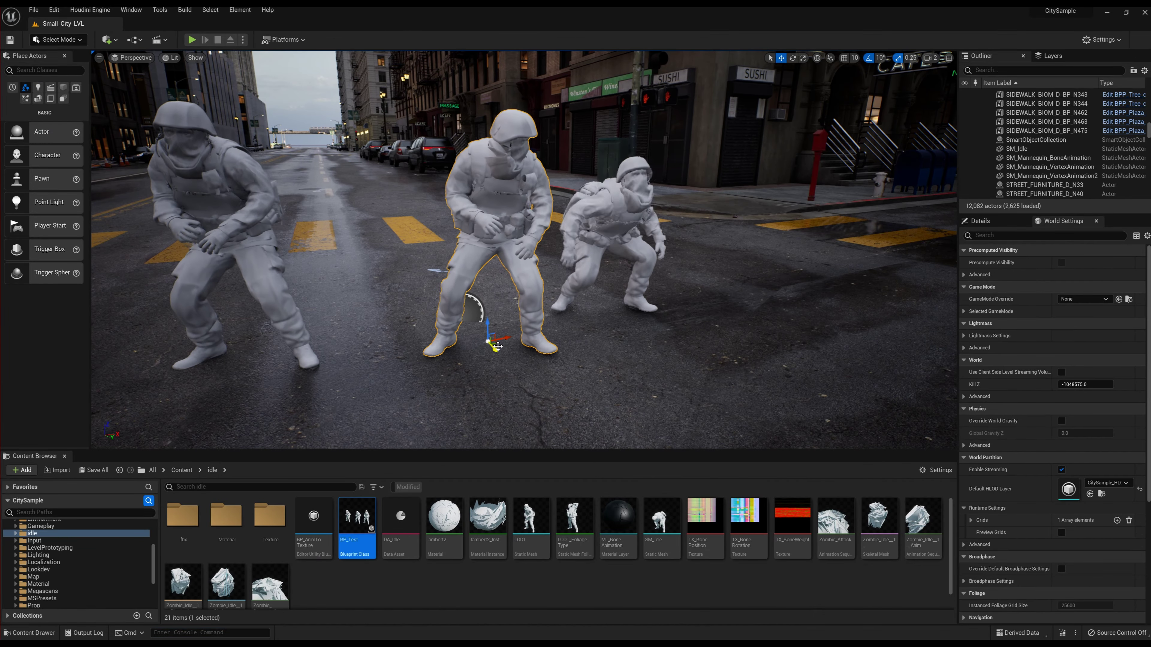
alt+drag(491, 345, 749, 311)
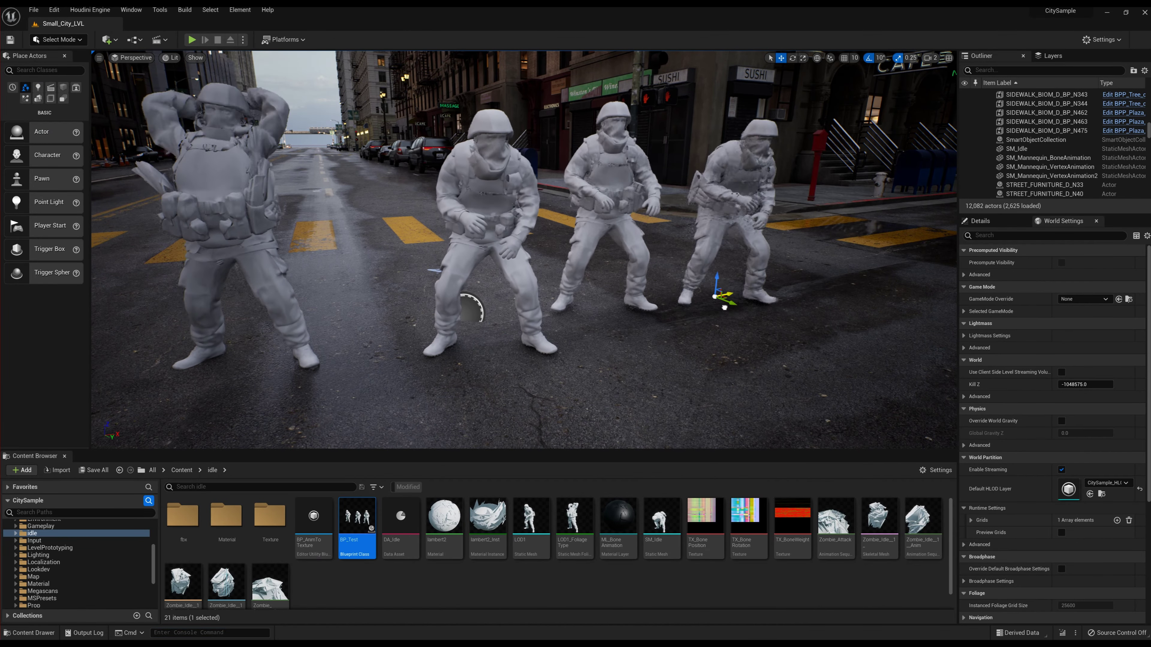
key(Delete)
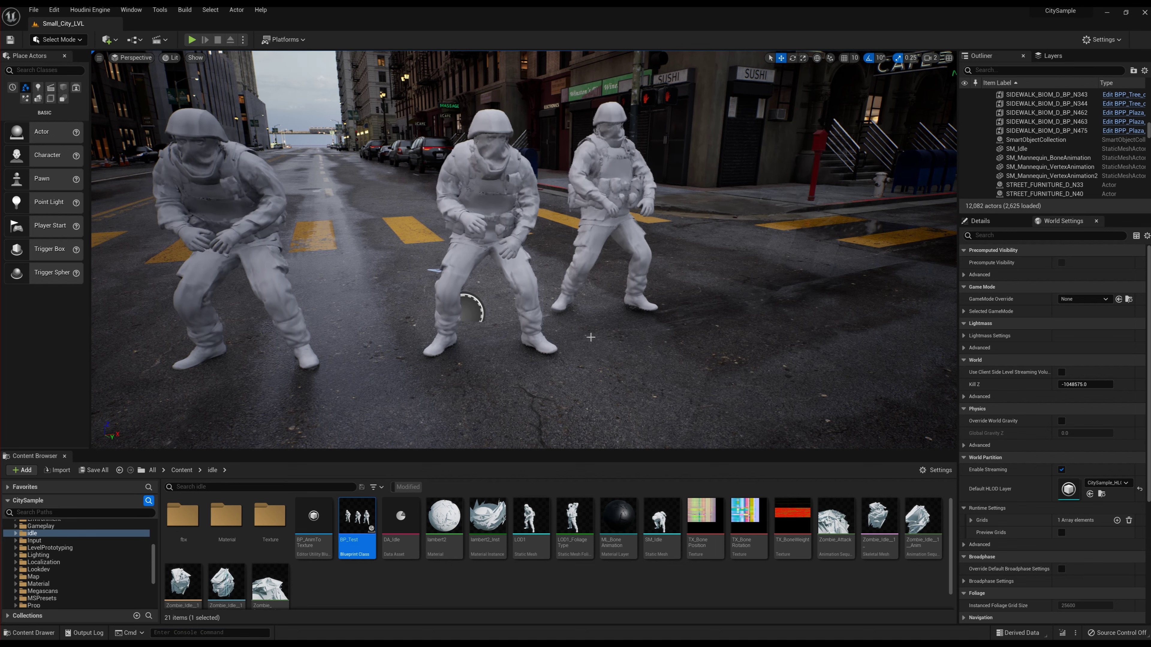
Duplicate the BP_Test three-soldier group to the right, switch to rotation, then clear the selection.
click(477, 346)
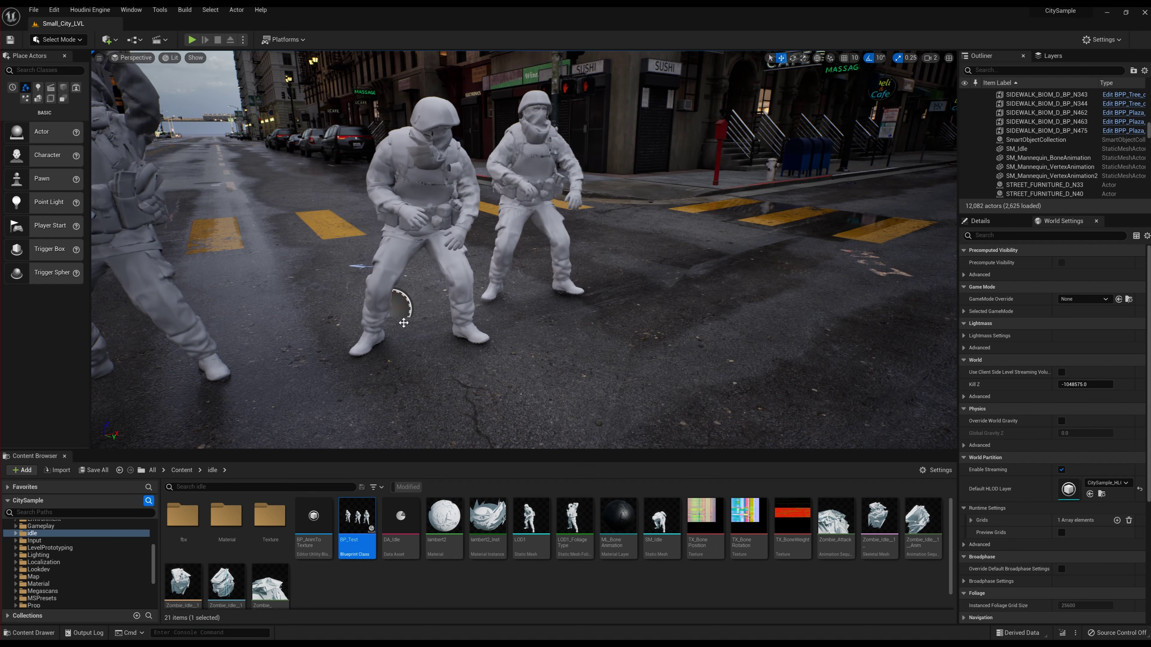
right_drag(463, 271, 463, 271)
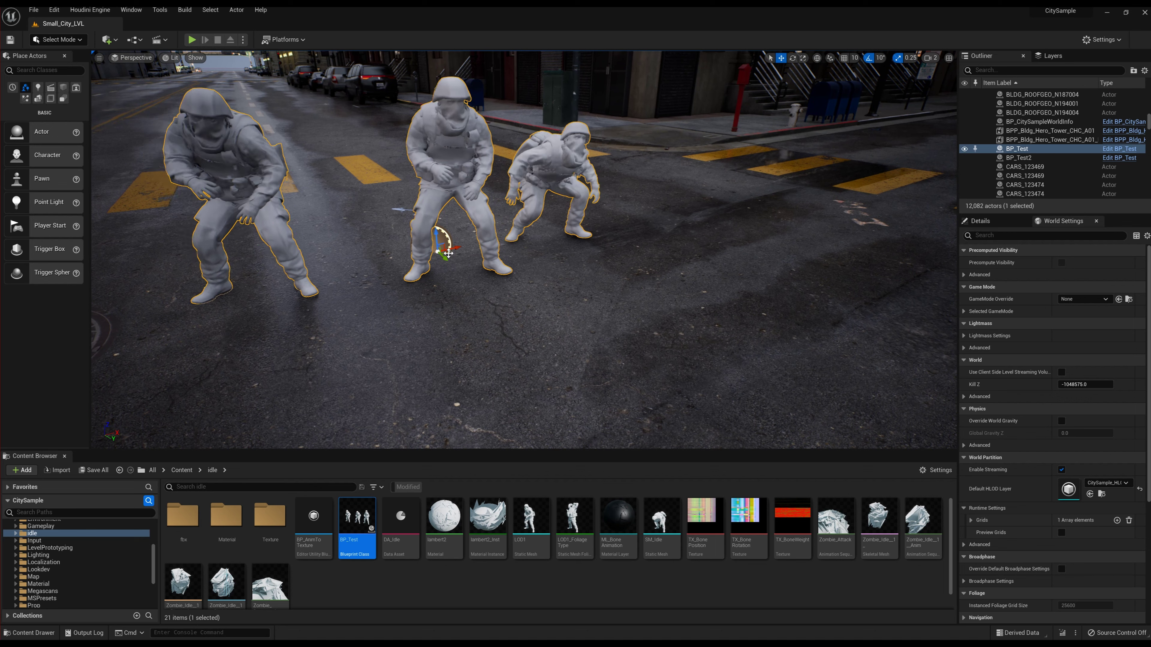
alt+drag(443, 249, 682, 150)
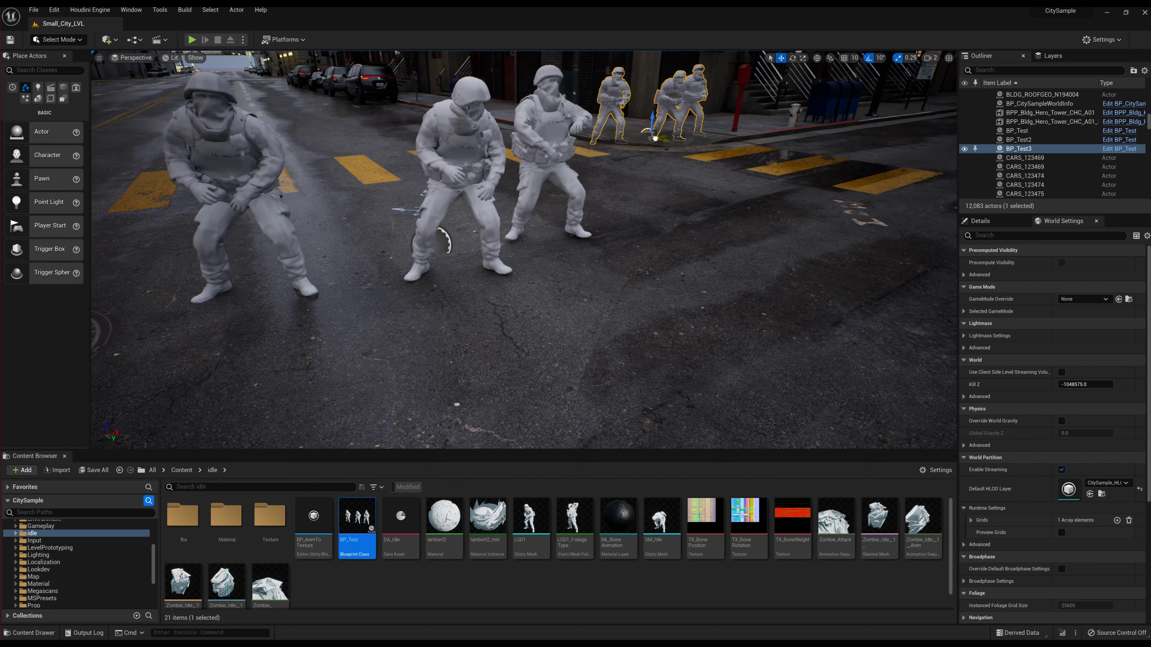
key(e)
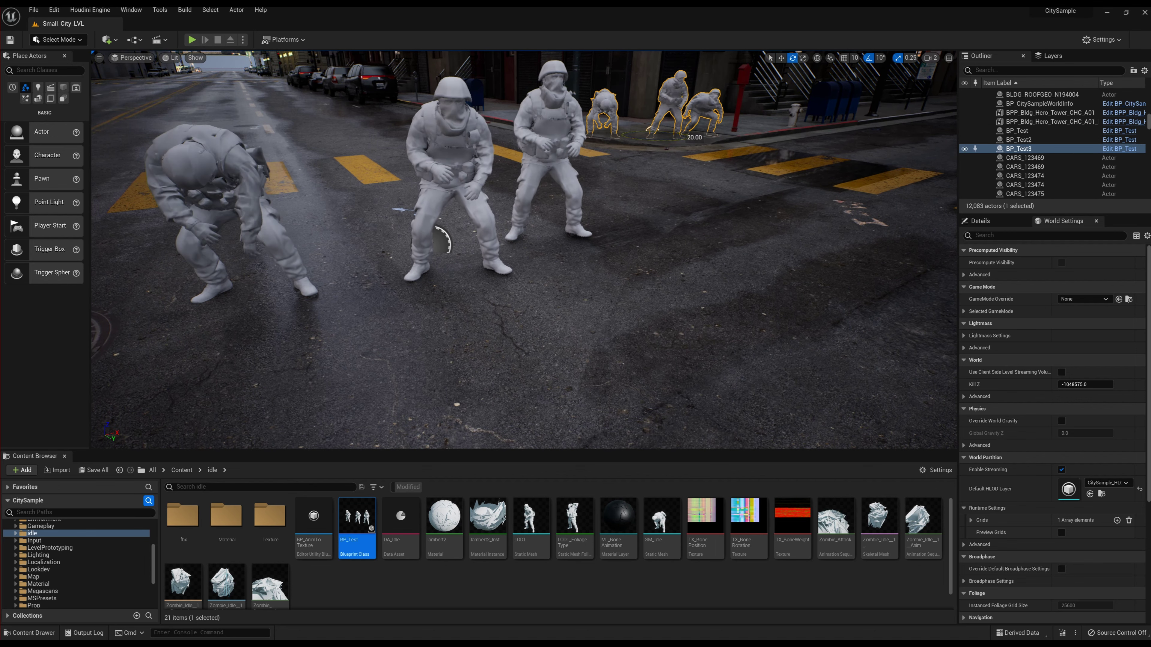
right_drag(634, 212, 637, 211)
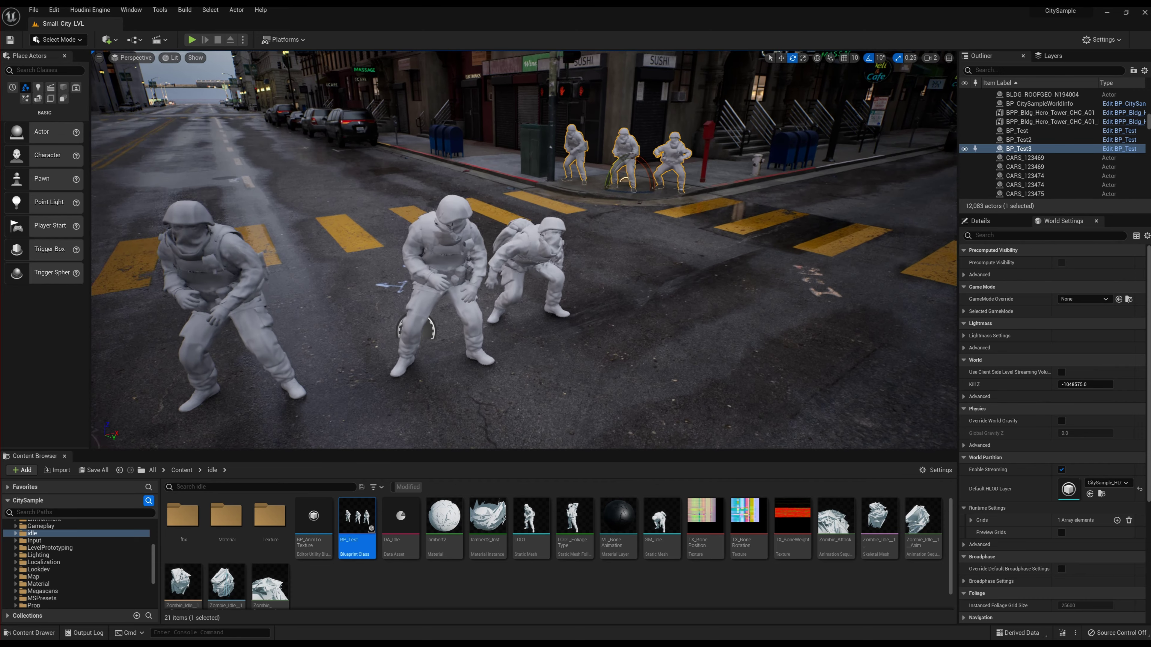
click(638, 211)
Fly back to the Cafe corner and inspect the three soldiers standing there.
right_drag(637, 211, 635, 213)
right_drag(568, 272, 568, 273)
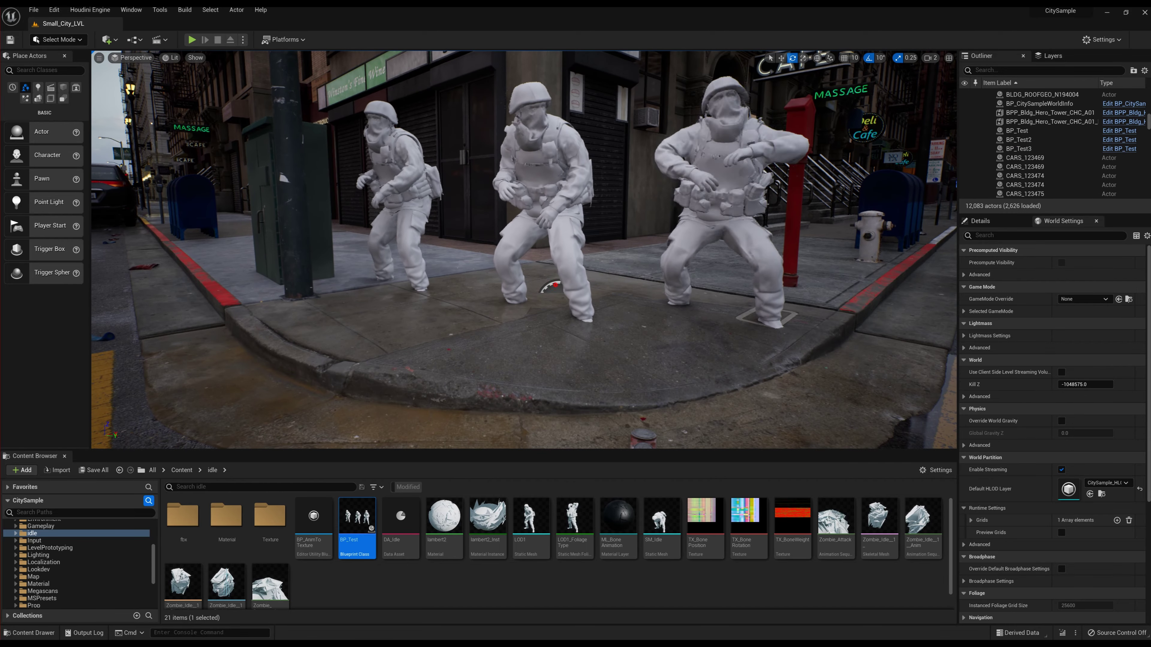
click(564, 289)
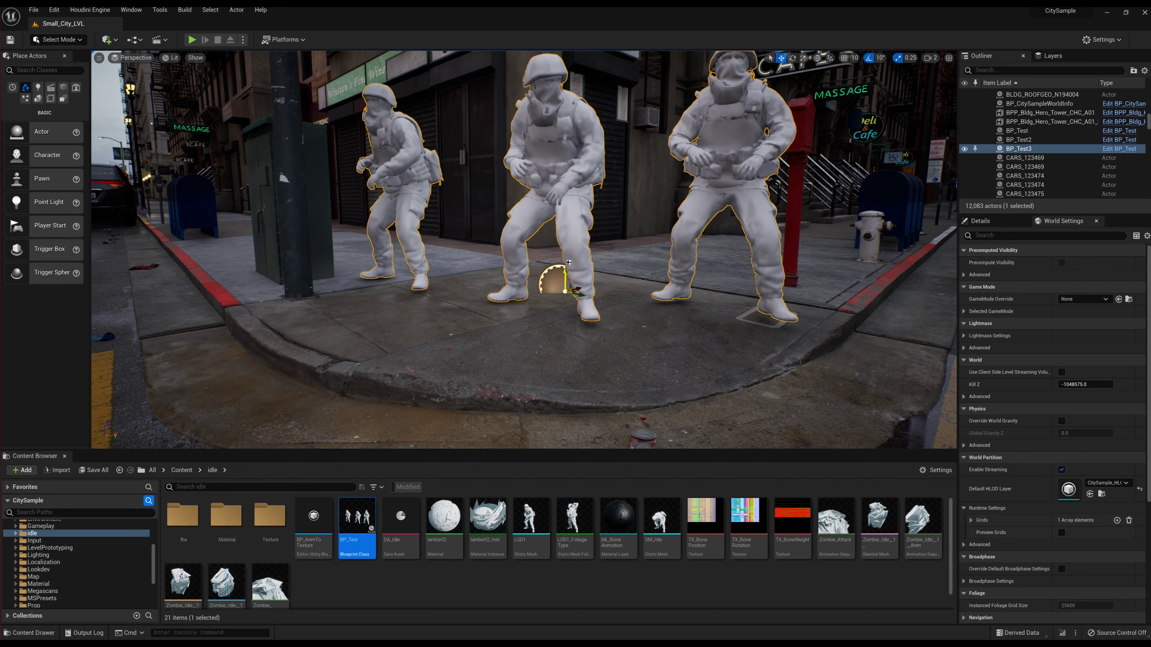
key(Escape)
Pull back to a wide view looking down the street toward the bridge ramp.
right_drag(566, 265, 460, 256)
scroll(524, 250, down, 3)
scroll(524, 250, down, 3)
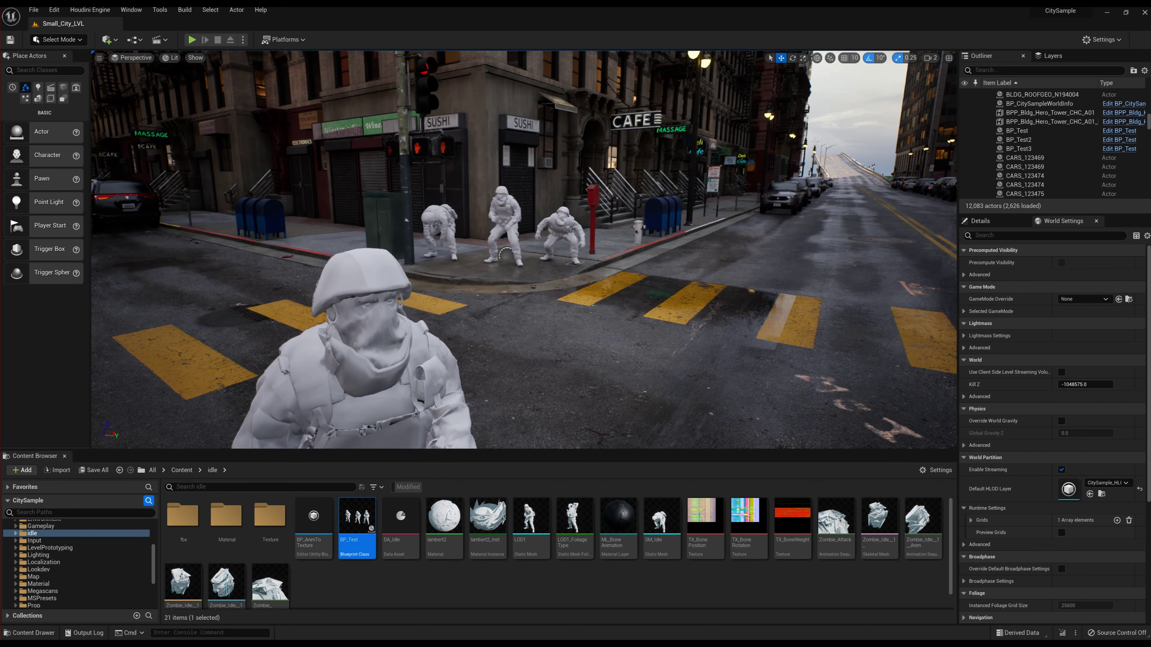
scroll(524, 250, down, 3)
scroll(524, 250, down, 3)
right_drag(523, 250, 635, 249)
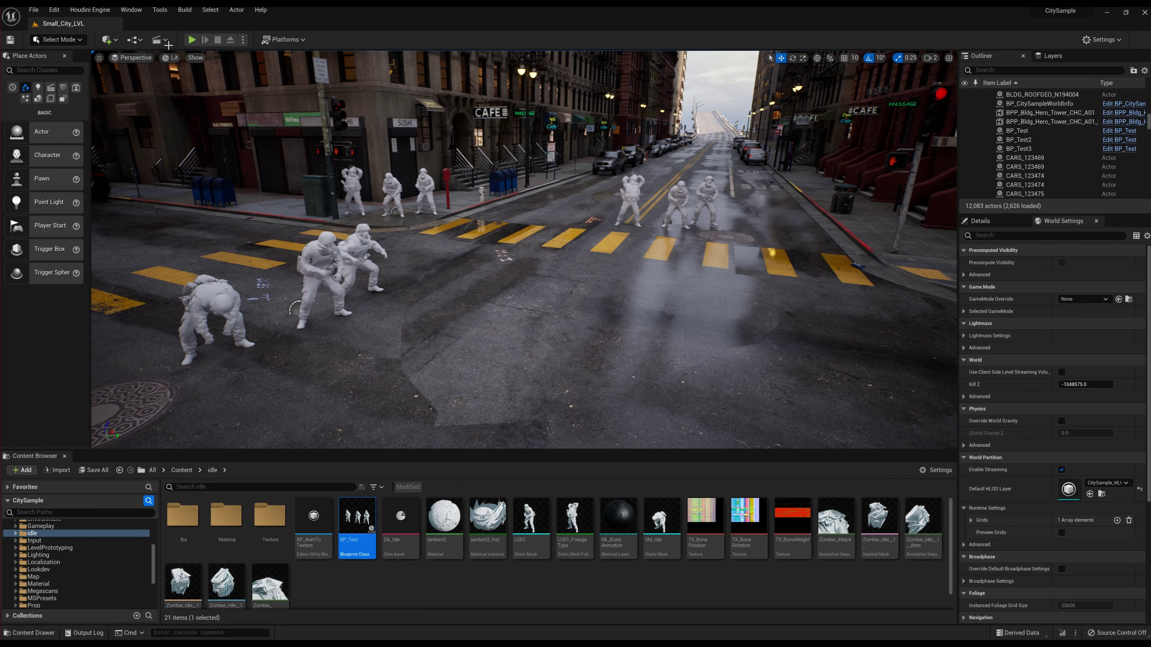
Switch the editor to Foliage Mode and fly down the street to a painting spot.
click(76, 41)
click(64, 74)
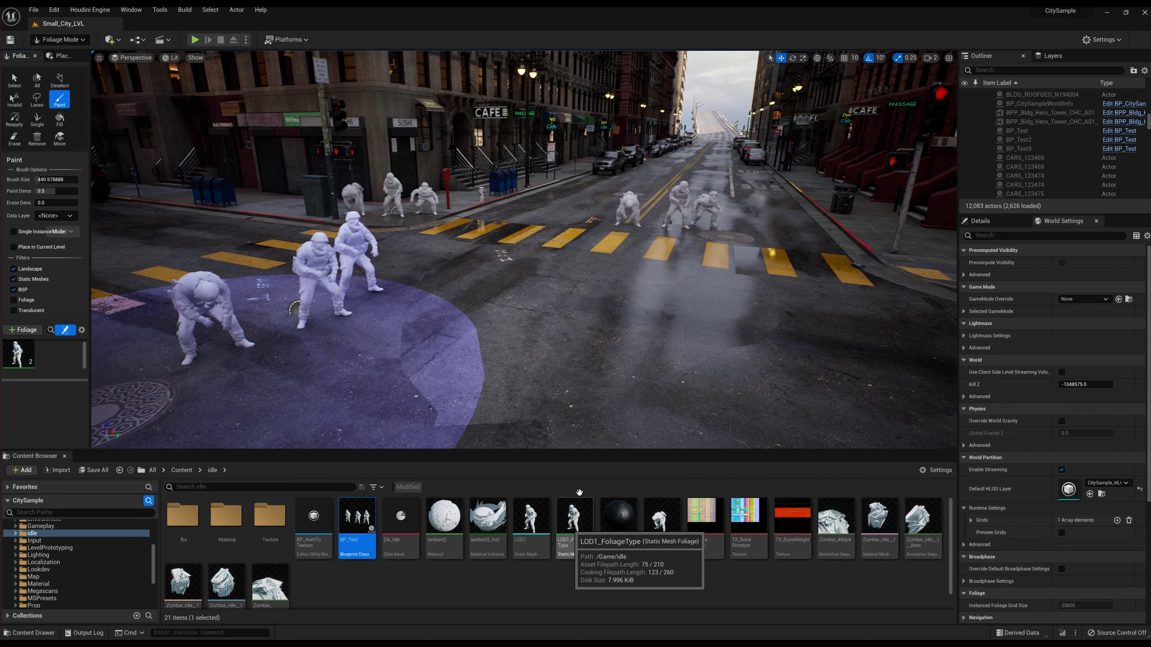
right_drag(539, 347, 589, 335)
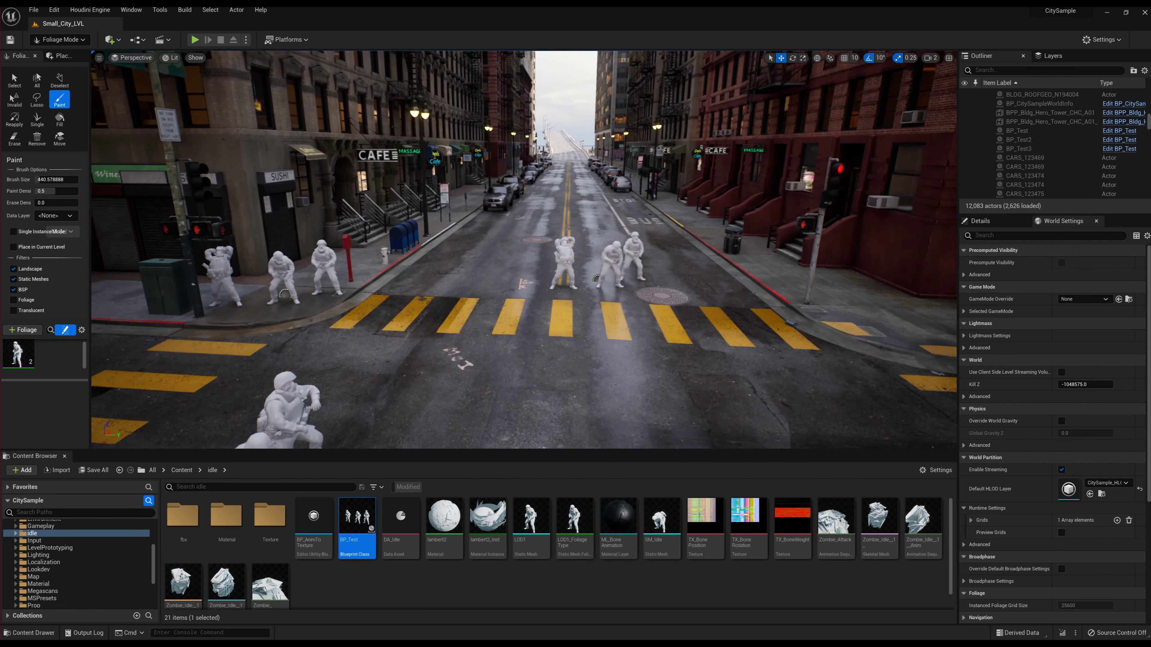
Paint soldier instances along the left sidewalk, across the right side, and further up the street.
mouse_move(449, 256)
mouse_down()
mouse_move(432, 330)
mouse_move(594, 260)
mouse_up()
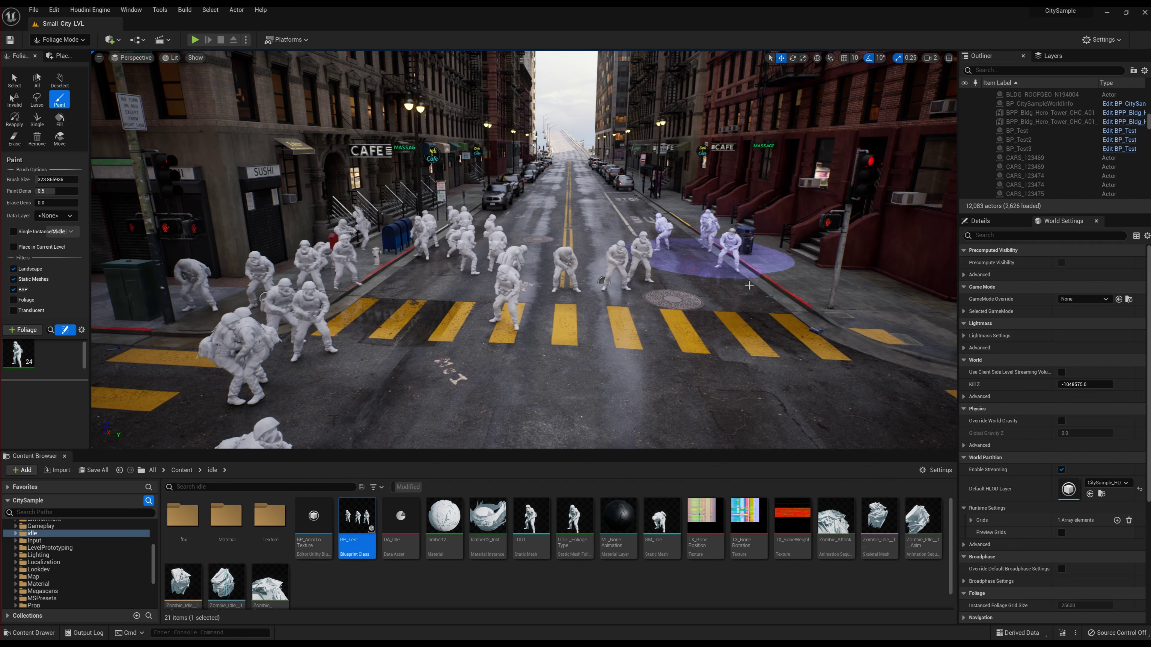
drag(749, 285, 625, 343)
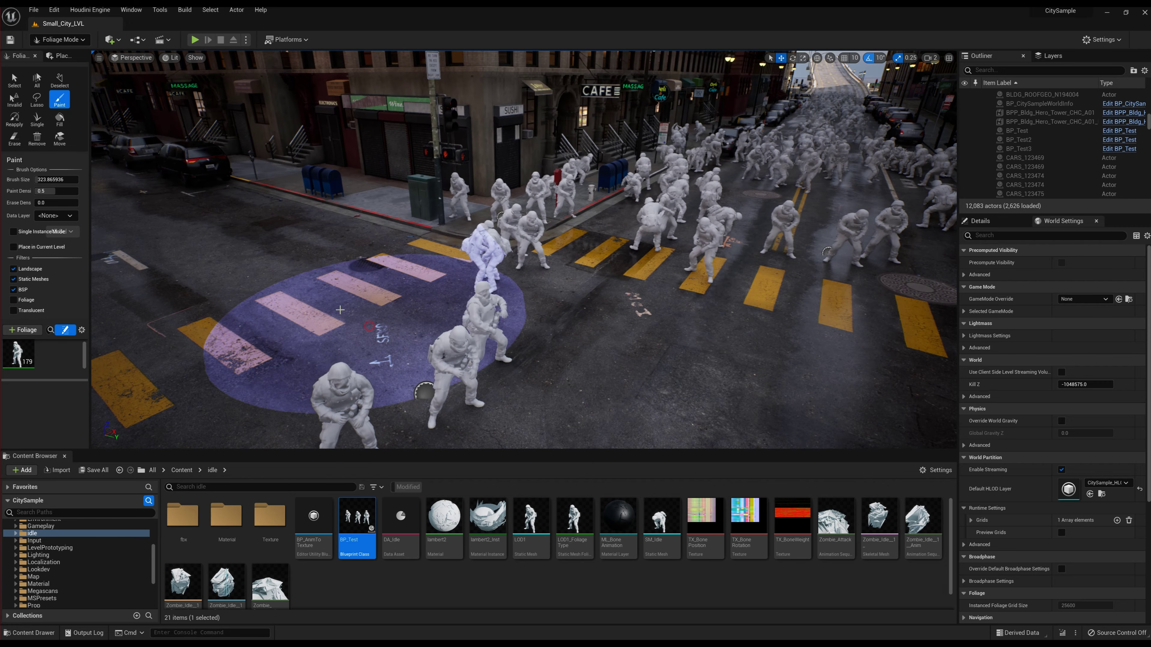
mouse_move(333, 334)
mouse_down()
mouse_move(250, 244)
mouse_move(340, 303)
mouse_move(442, 328)
mouse_up()
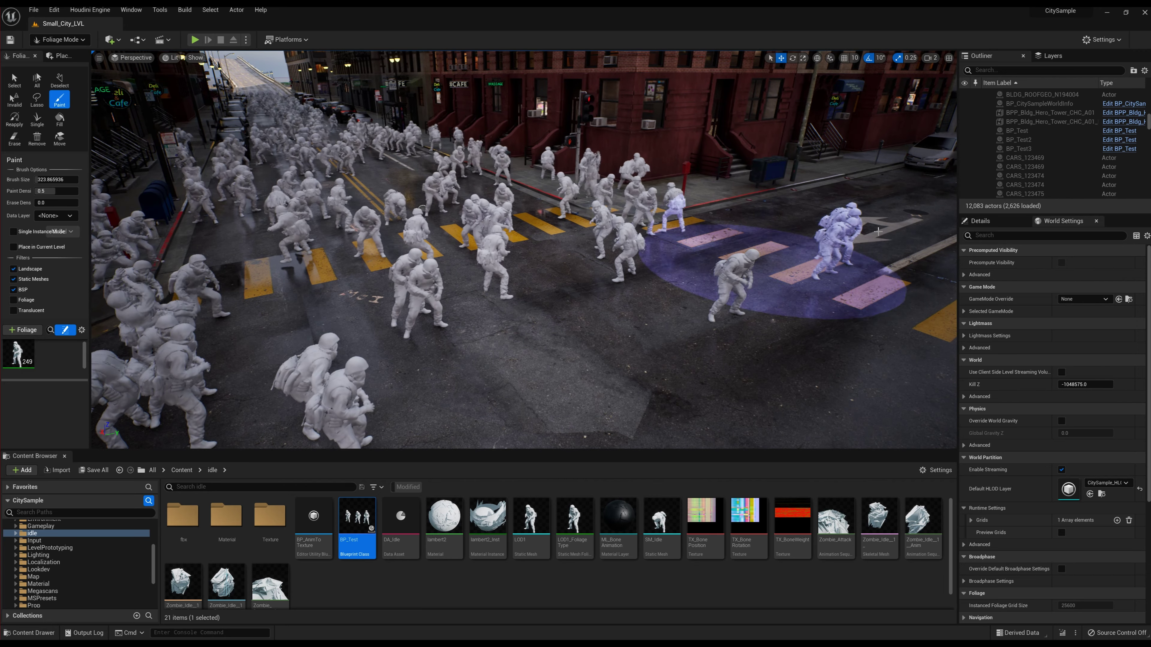
right_drag(626, 292, 626, 293)
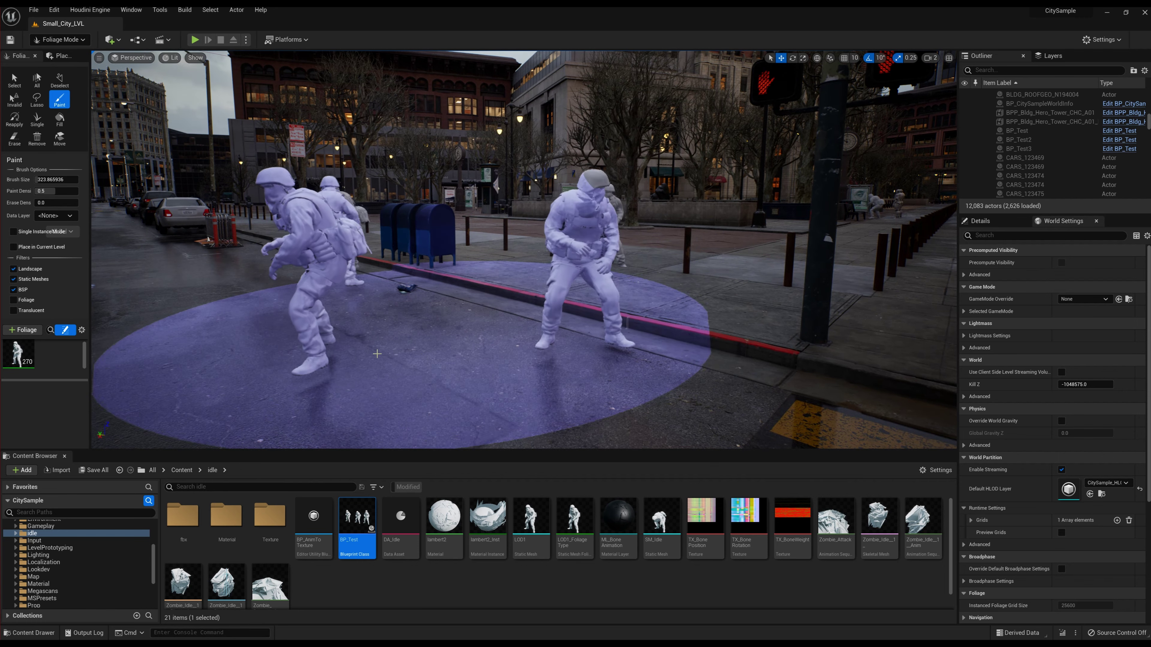
right_drag(377, 353, 378, 353)
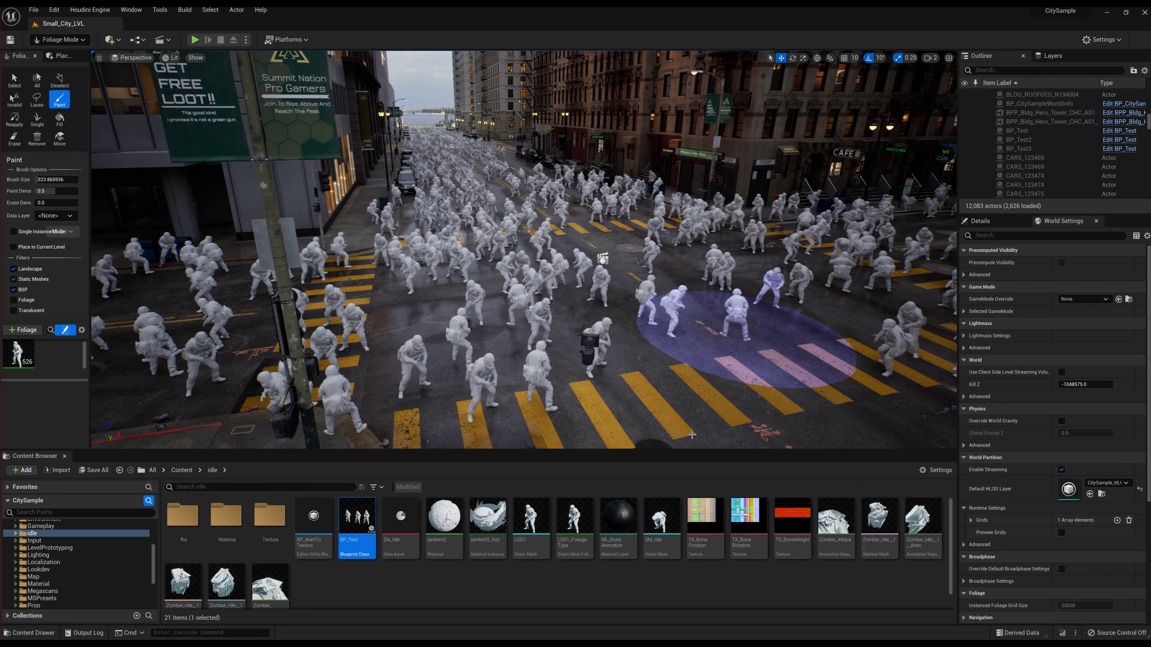
Fly toward the intersection crowd, then pull back to show the street and buildings.
right_drag(593, 313, 593, 345)
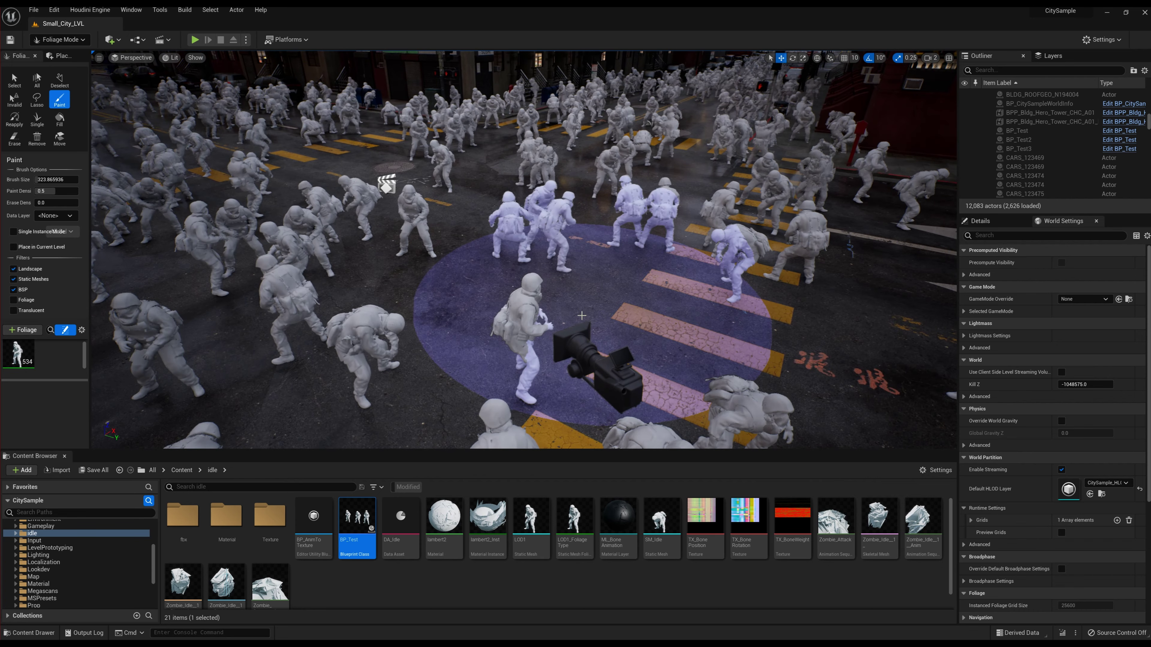
mouse_move(581, 314)
right_down()
mouse_move(581, 281)
mouse_move(671, 312)
right_up()
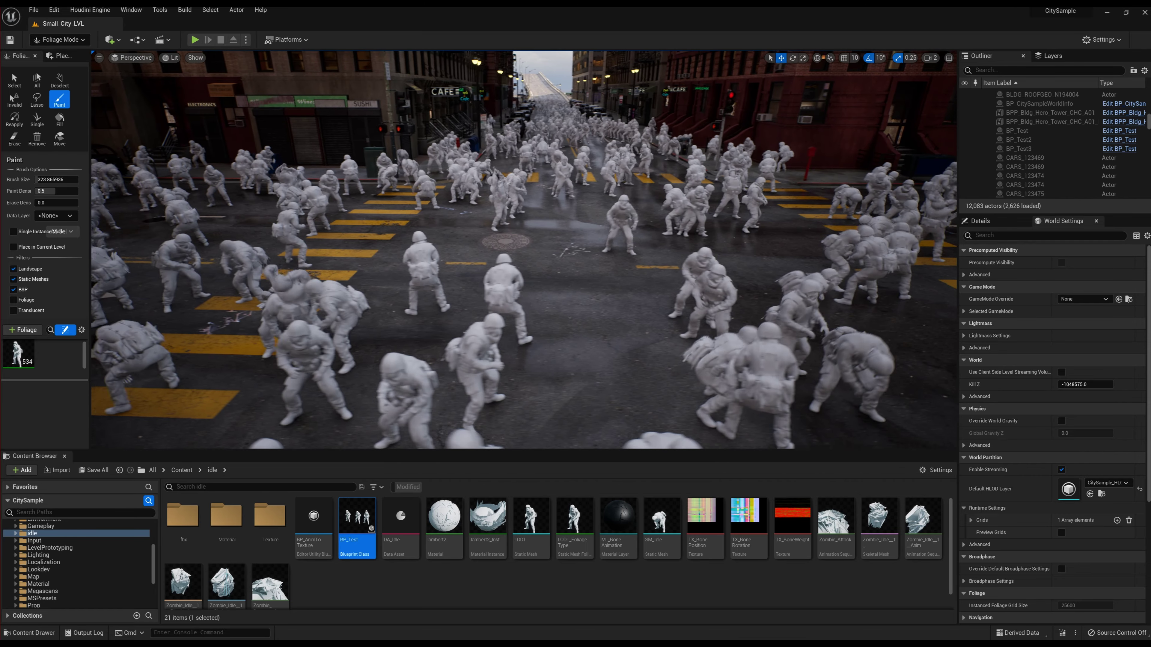
right_drag(562, 313, 551, 308)
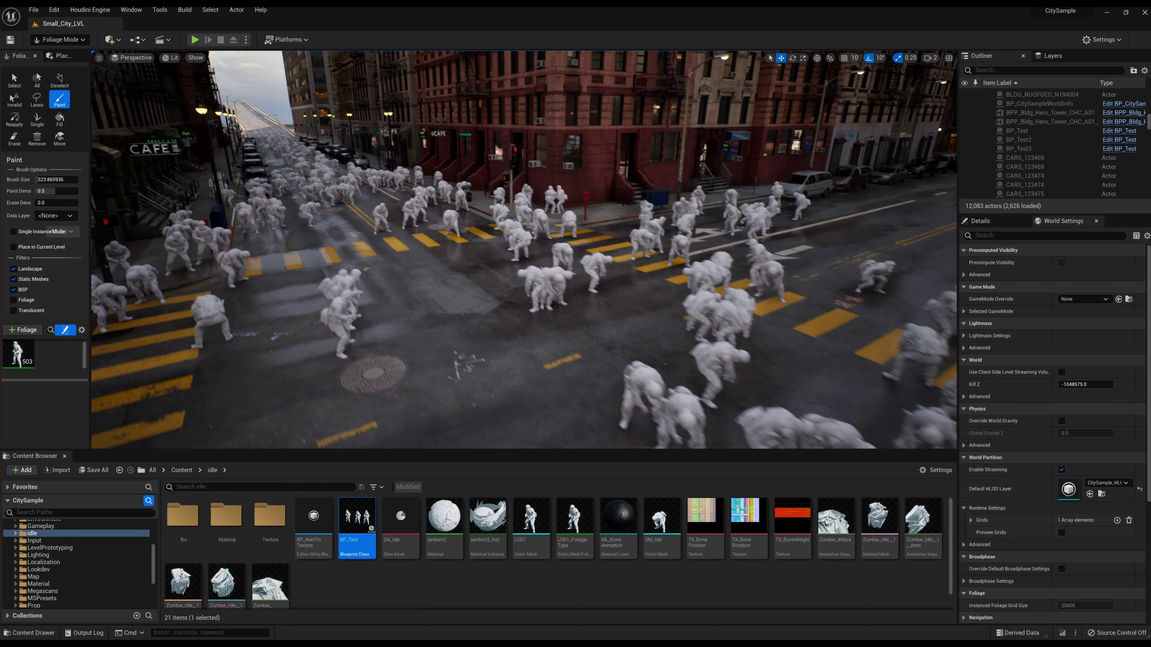
Fly down the street from the red building's steps to survey the soldier crowd.
right_drag(524, 250, 535, 247)
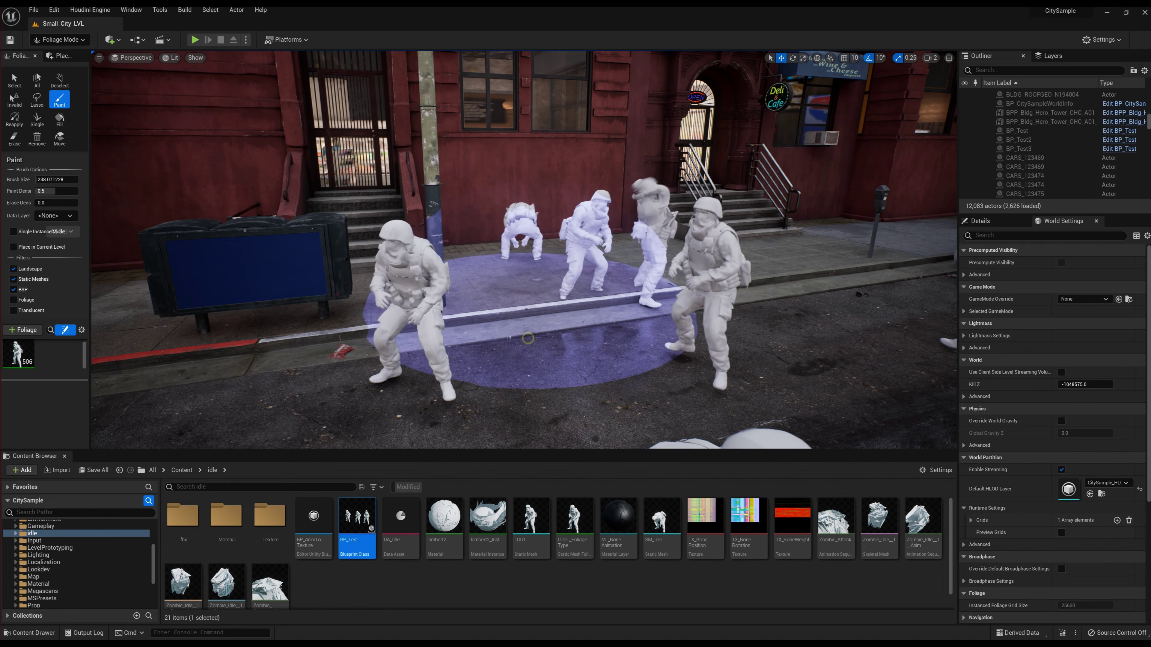
right_drag(528, 338, 528, 338)
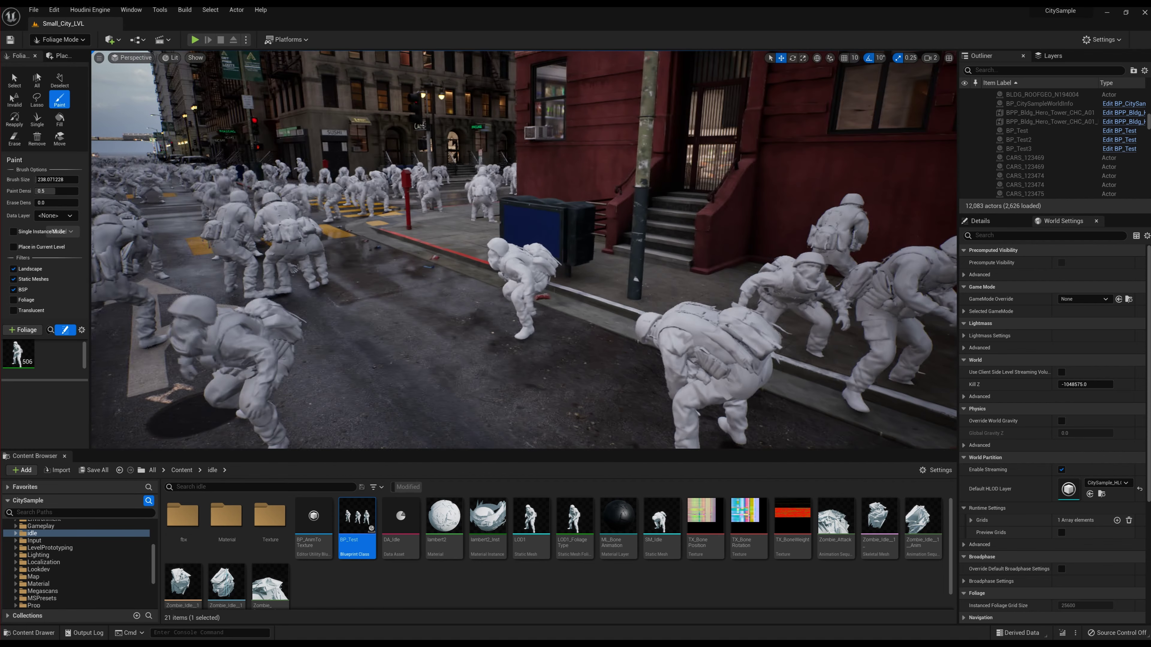